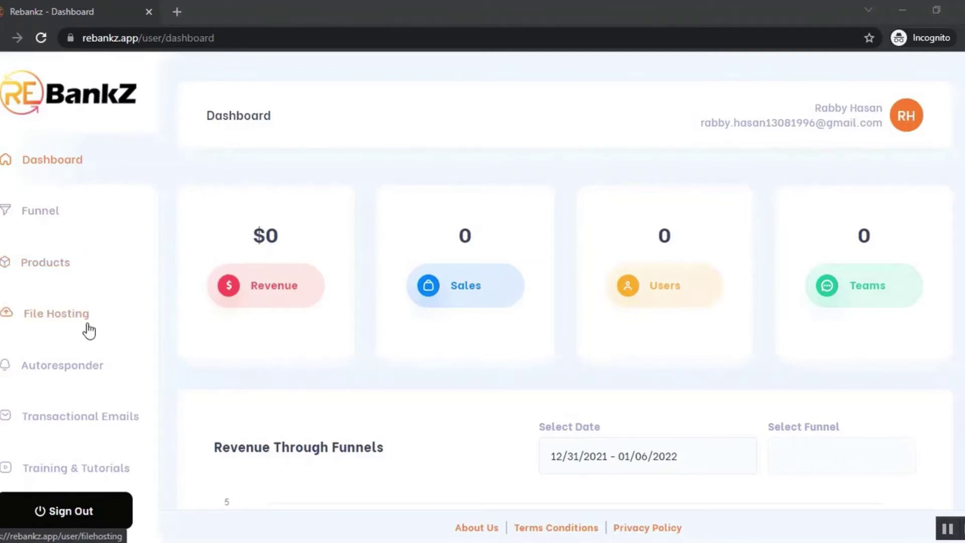
# - Review the Google Drive and Dropbox hosting options and go to the Google Drive section to connect a Google account
pyautogui.click(69, 321)
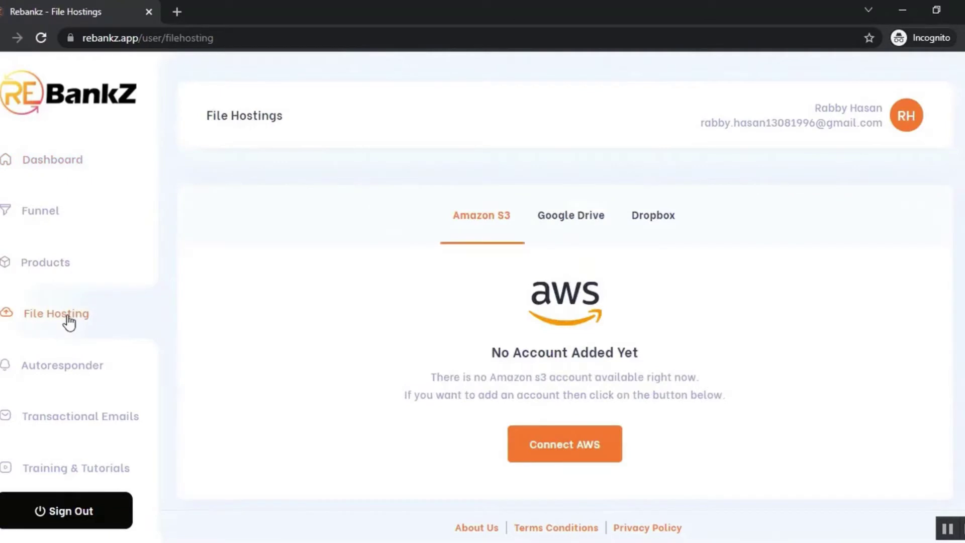
pyautogui.click(583, 224)
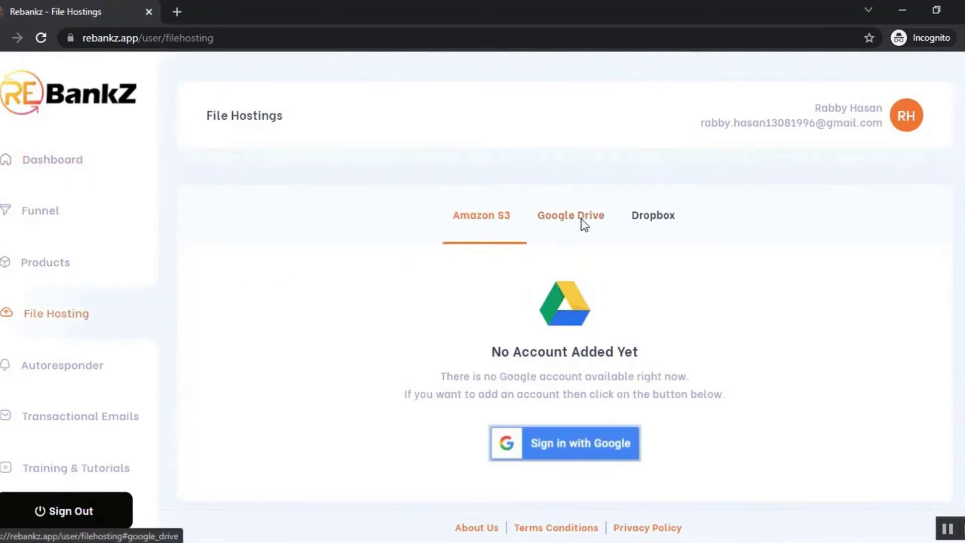
pyautogui.click(638, 217)
pyautogui.click(578, 220)
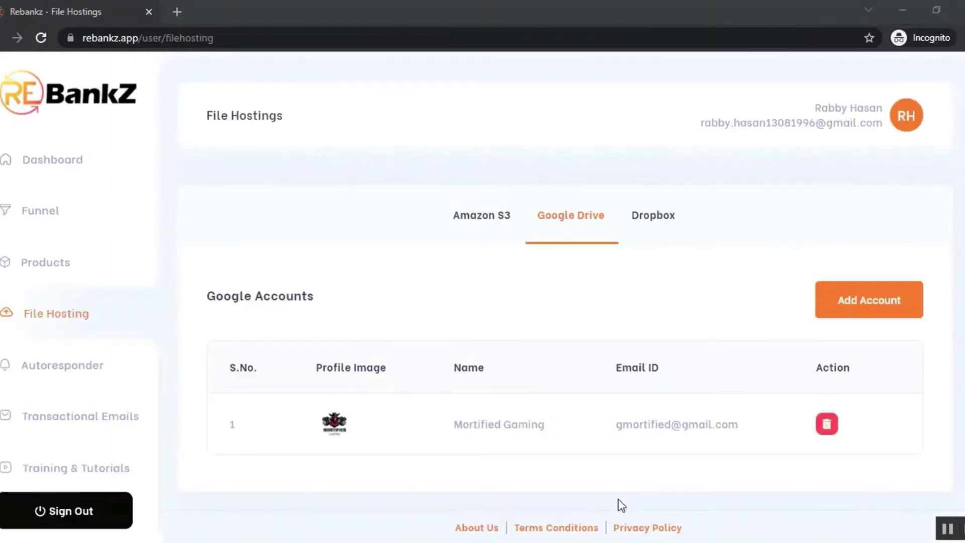
# - Create a new funnel named Test with the description test
pyautogui.click(57, 213)
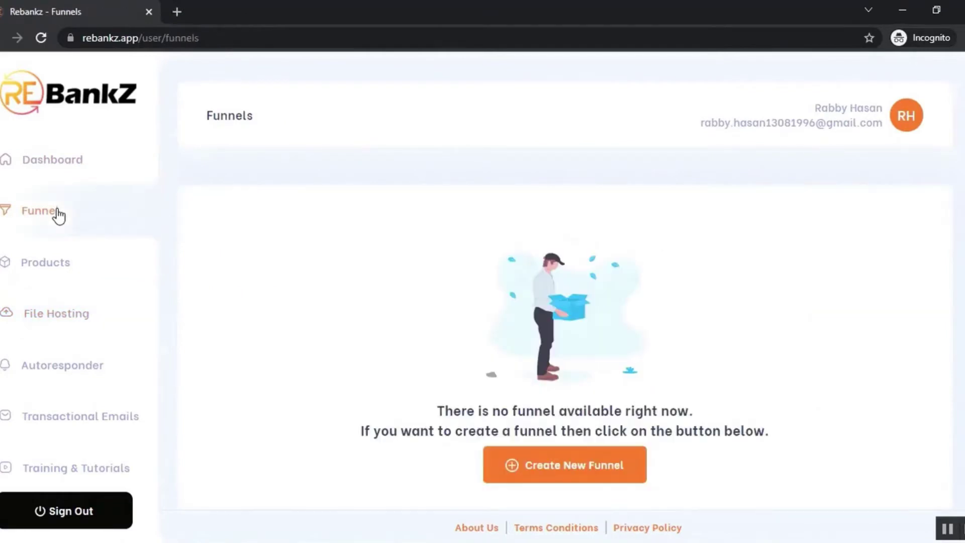
pyautogui.click(573, 473)
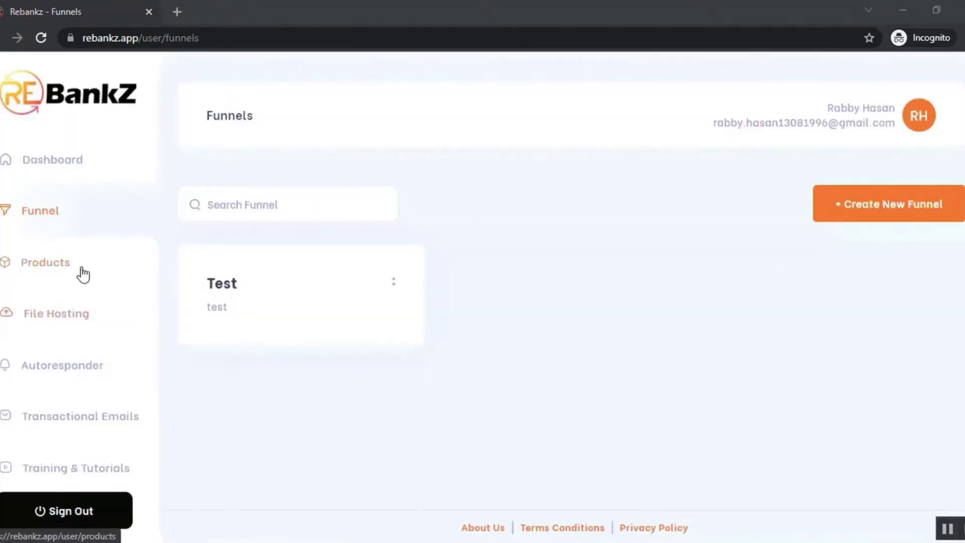
# - Start a product import from the GoogleDrive Server, choosing the Mortified Gaming account and the ReBankZ Product folder
pyautogui.click(83, 274)
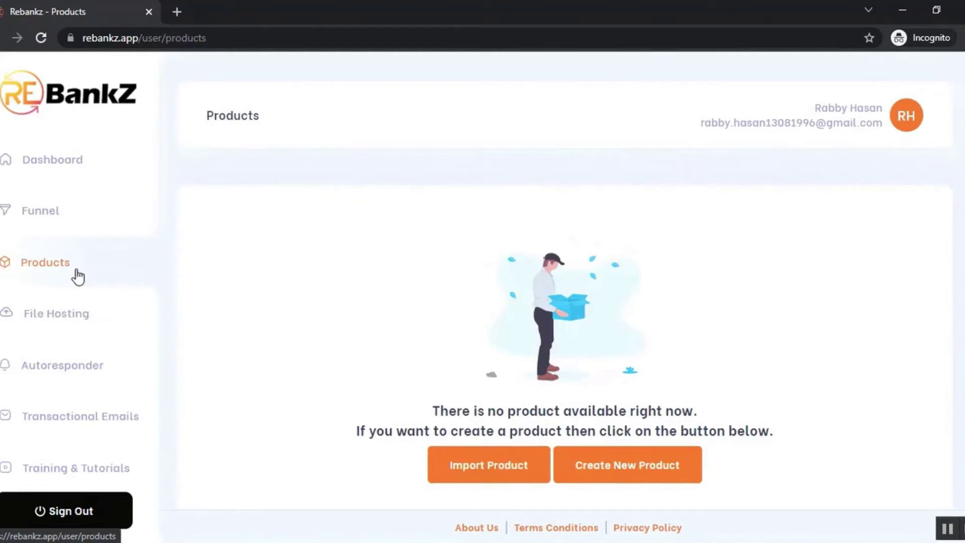
pyautogui.click(487, 461)
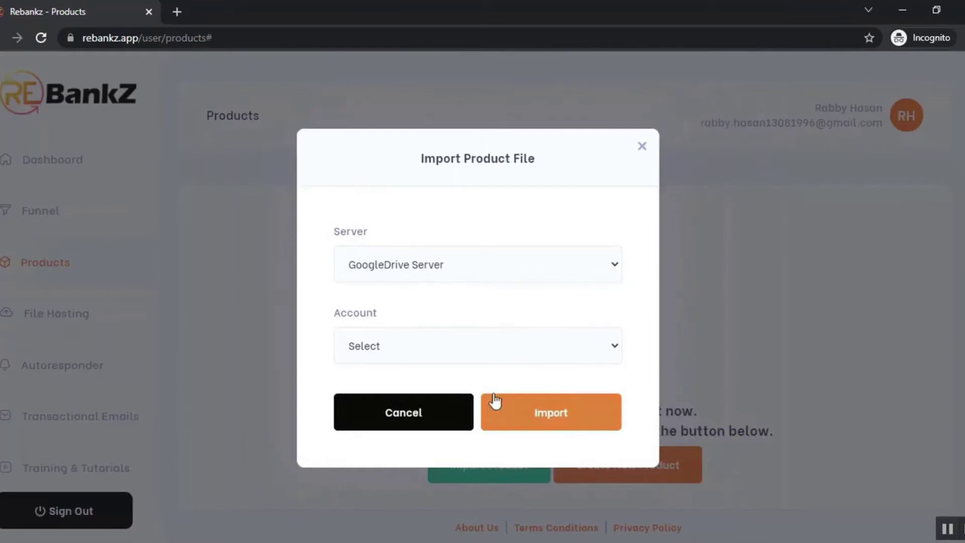
pyautogui.click(450, 274)
pyautogui.click(467, 268)
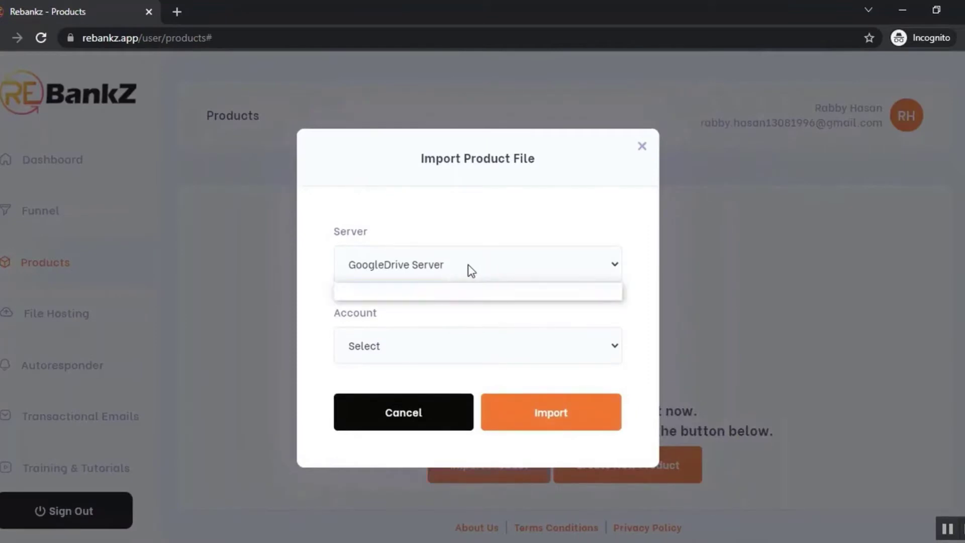
pyautogui.click(446, 354)
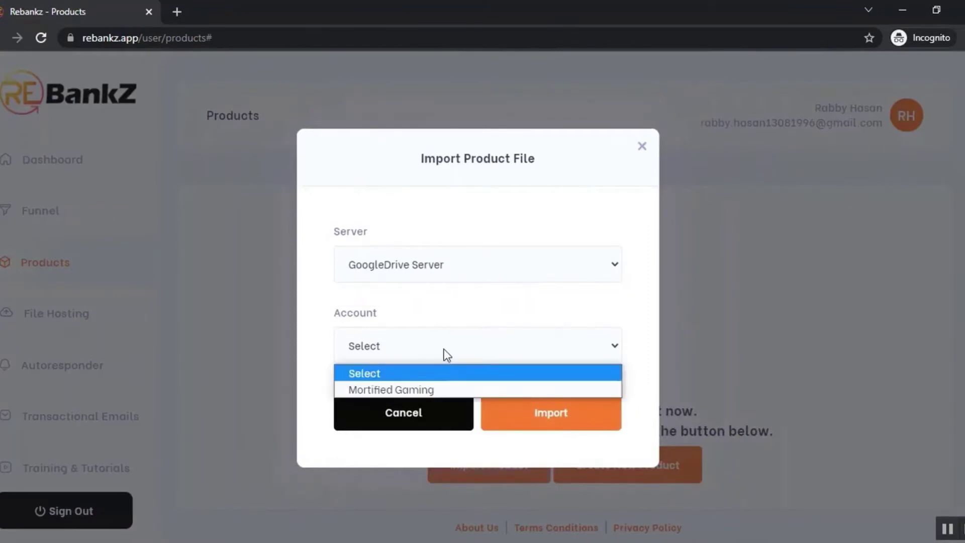
pyautogui.click(435, 390)
pyautogui.click(539, 386)
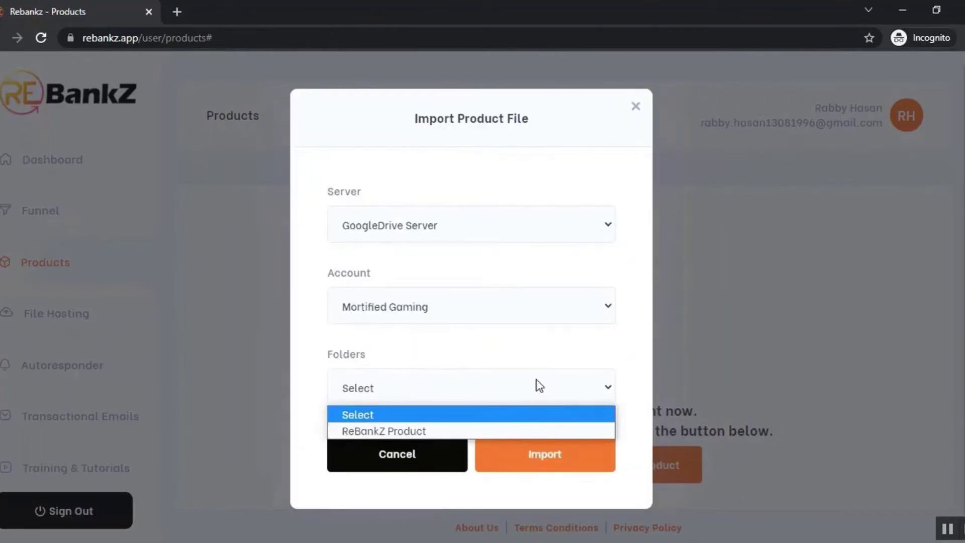
pyautogui.click(425, 433)
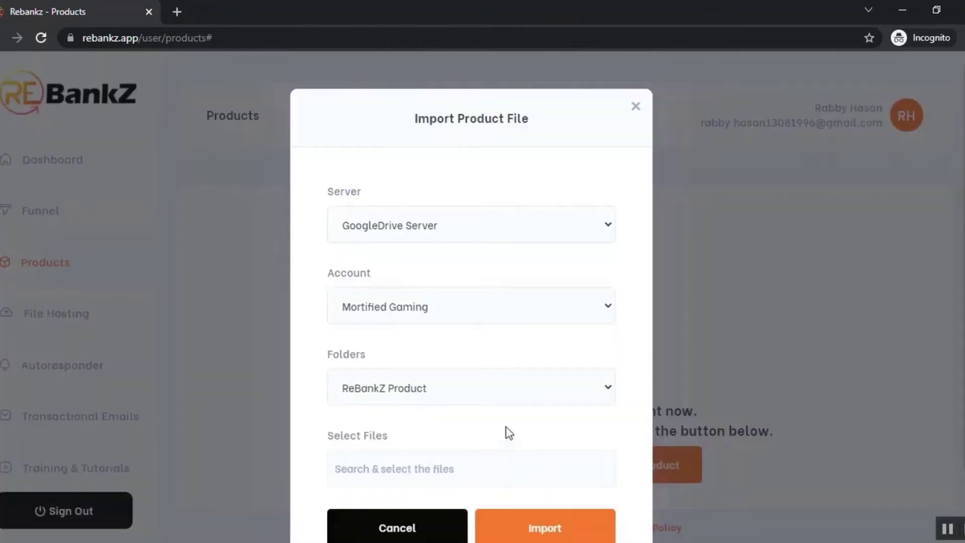
# - Import the files 5 Way To Make $1000 Commission.pdf and pexels-diva-plavalaguna-6985520.mp4 as products, and view the options for the first one
pyautogui.scroll(-2, 472, 412)
pyautogui.click(434, 392)
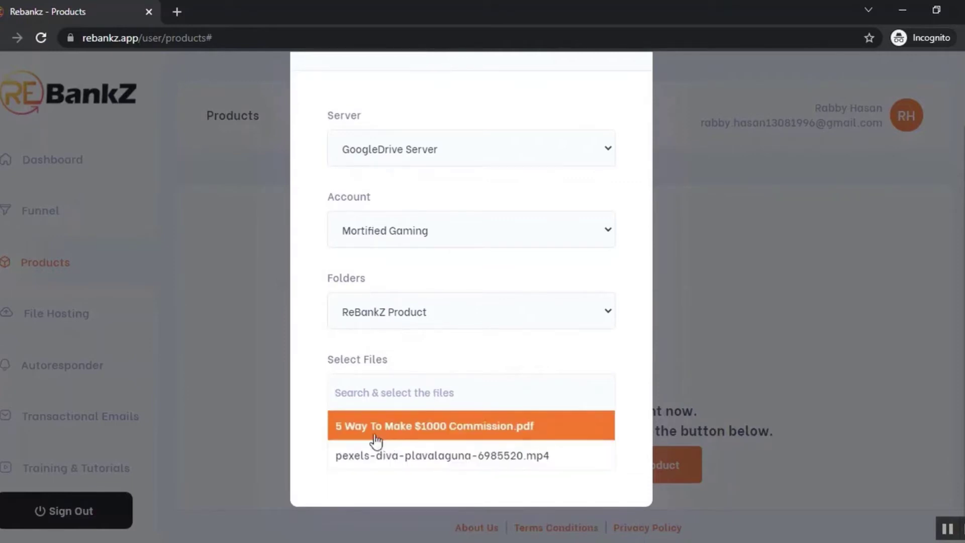
pyautogui.click(463, 432)
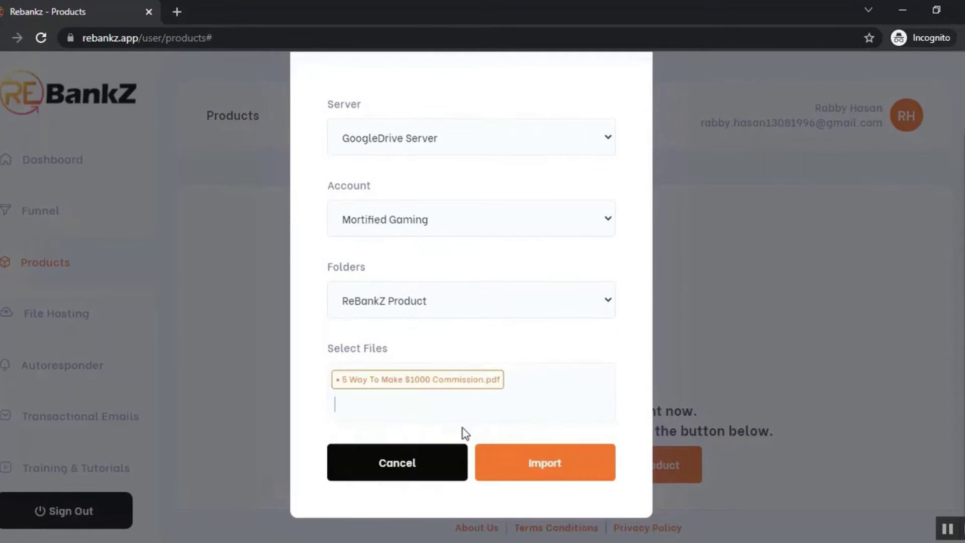
pyautogui.click(381, 417)
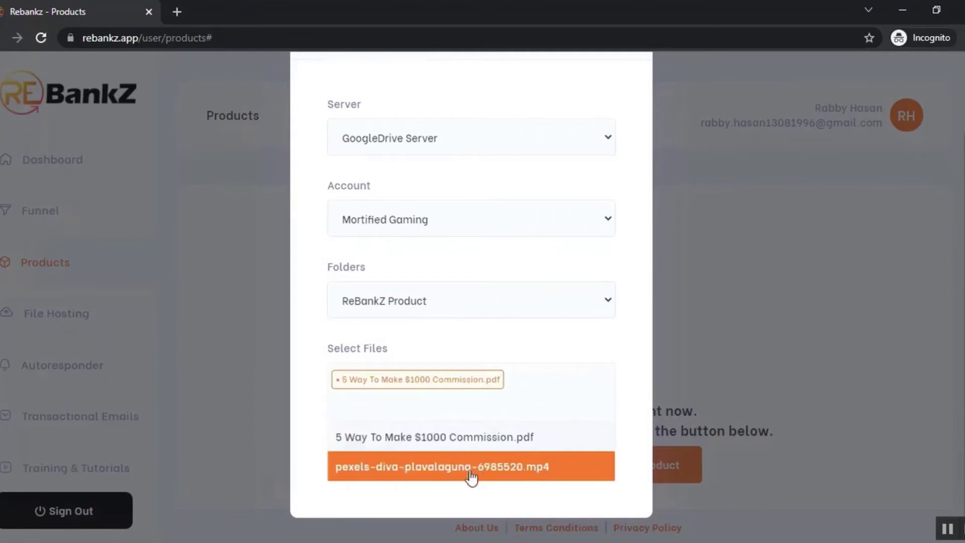
pyautogui.click(503, 478)
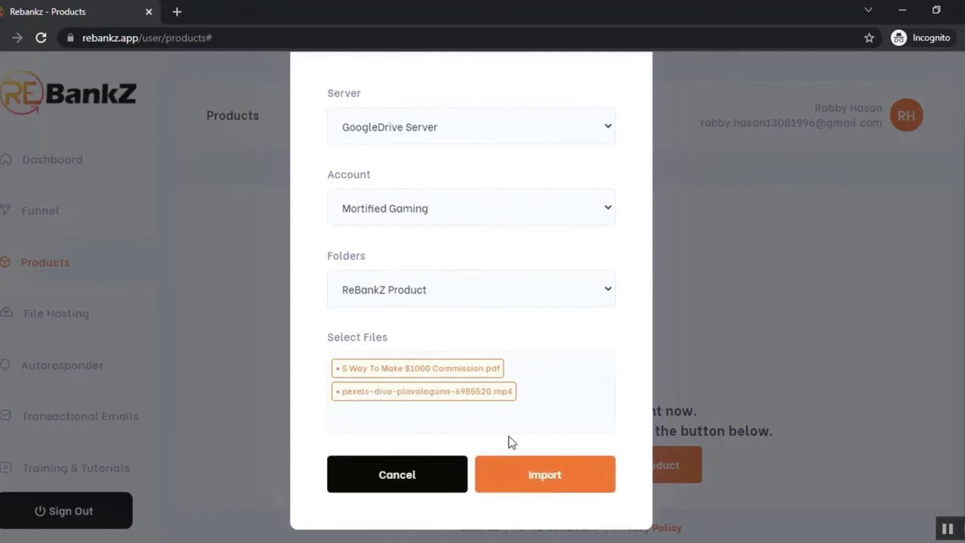
pyautogui.click(545, 482)
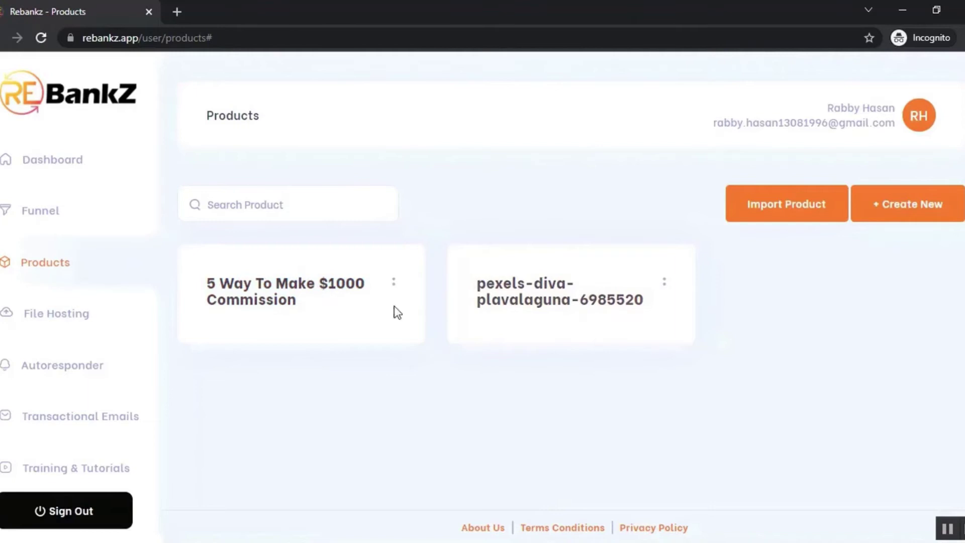
pyautogui.click(394, 285)
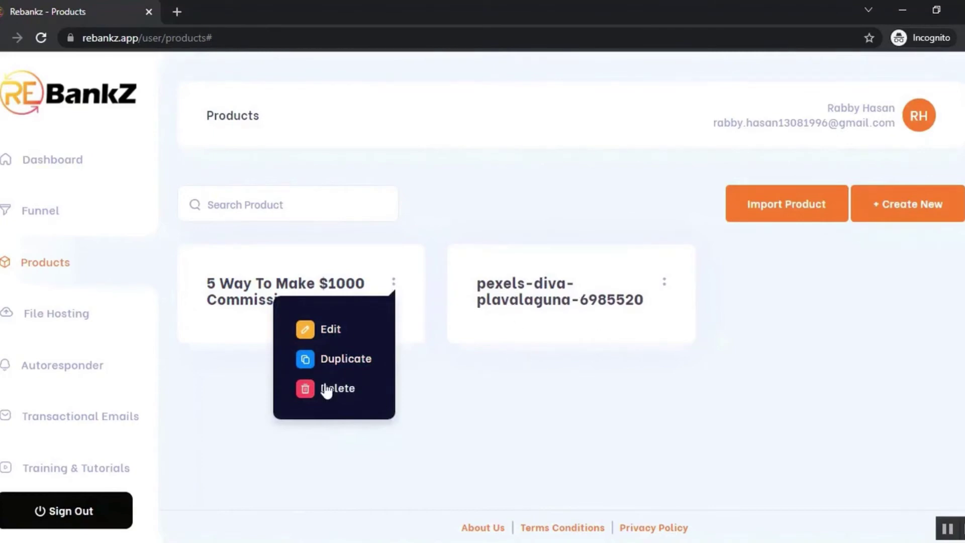
# - Add the products 5 Way To Make $1000 Commission and pexels-diva-plavalaguna-6985520 to the Test funnel with Bonus Available enabled
pyautogui.click(89, 217)
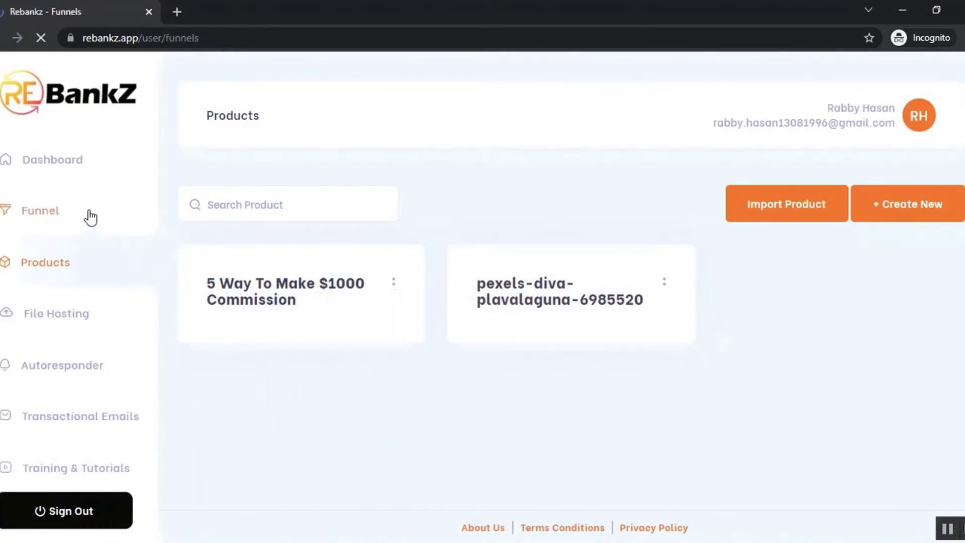
pyautogui.click(221, 289)
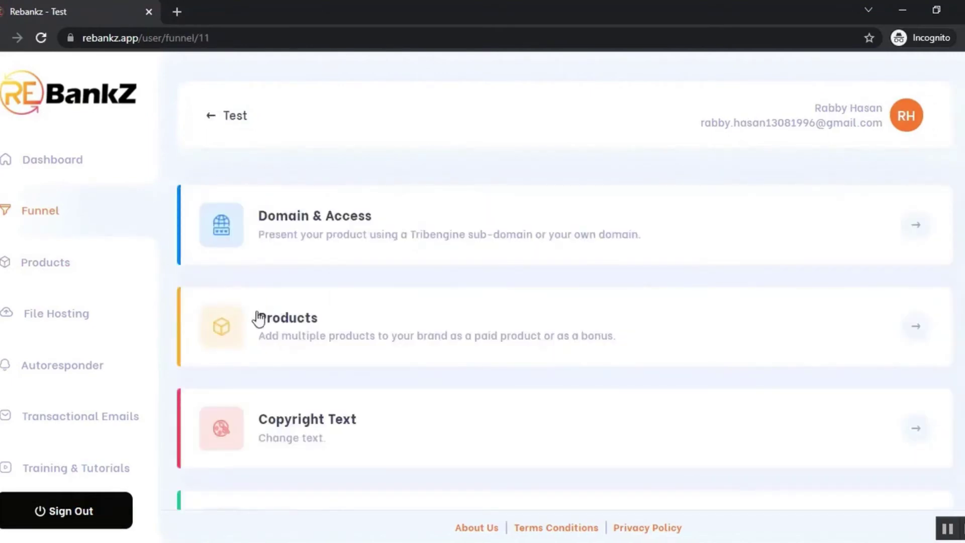
pyautogui.click(285, 323)
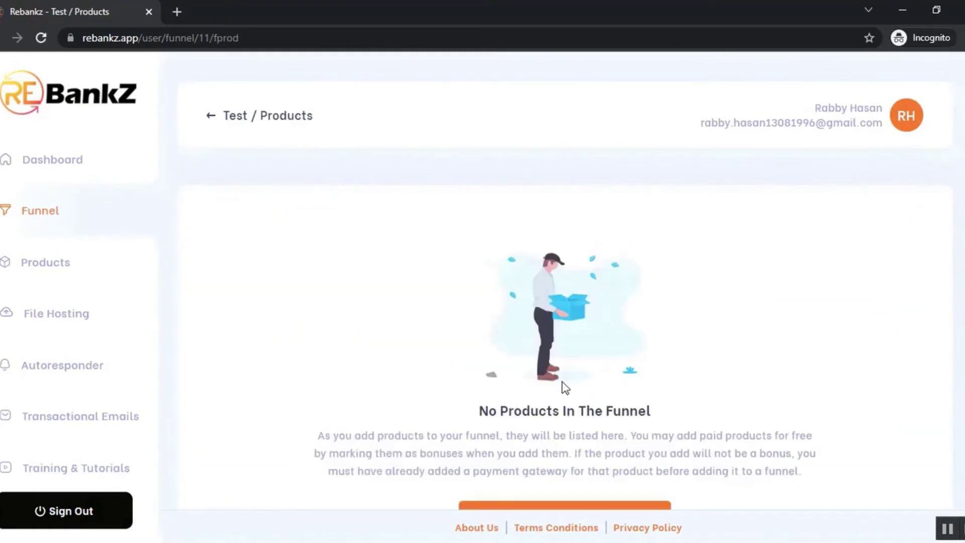
pyautogui.scroll(-3, 562, 388)
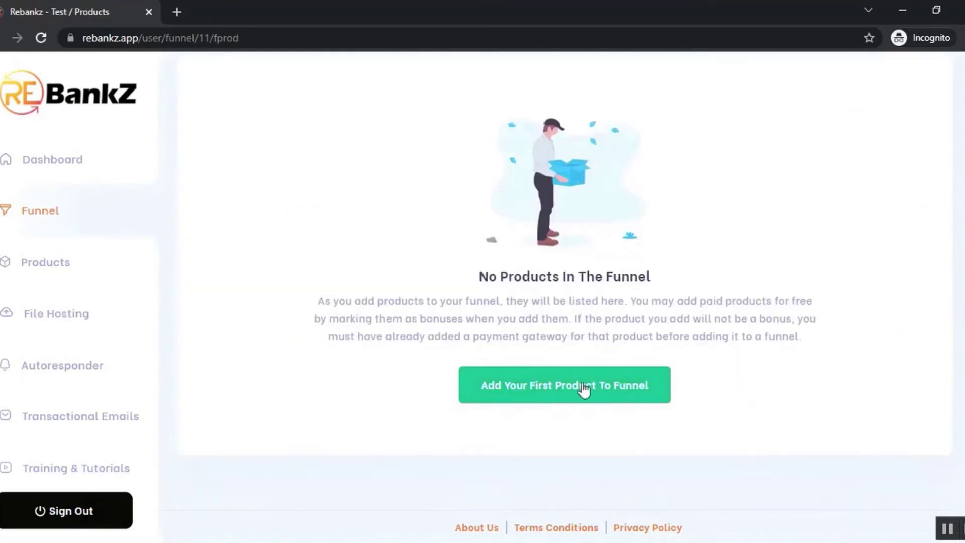
pyautogui.click(628, 388)
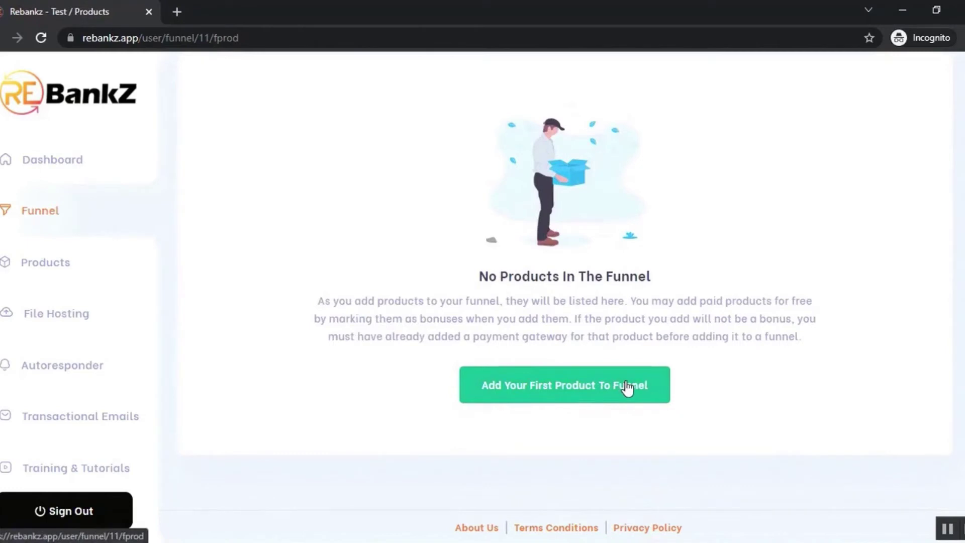
pyautogui.click(436, 222)
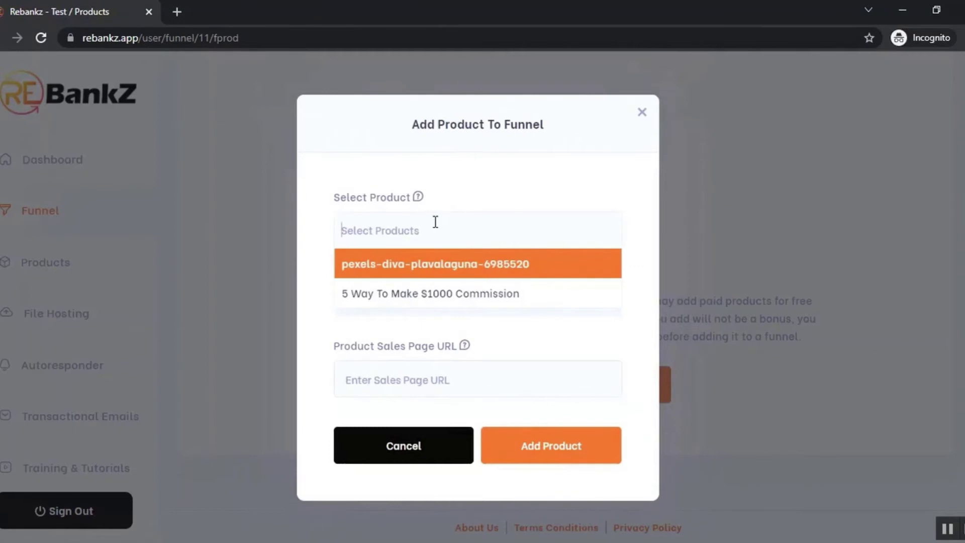
pyautogui.click(434, 301)
pyautogui.click(372, 247)
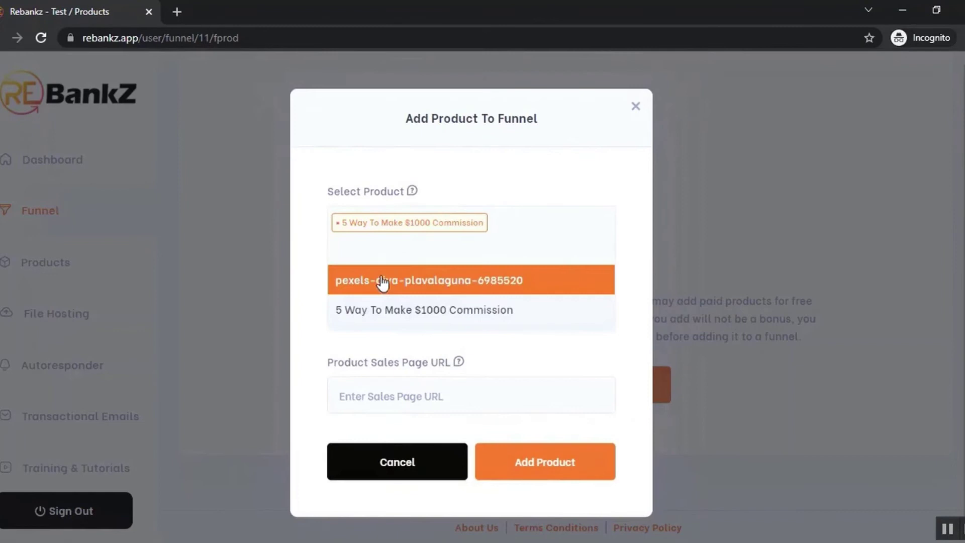
pyautogui.click(382, 280)
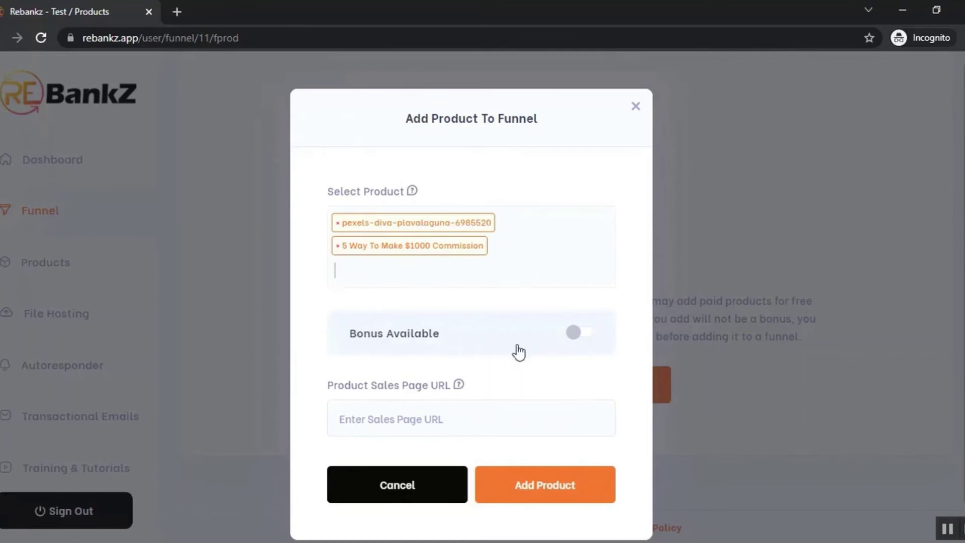
pyautogui.click(578, 336)
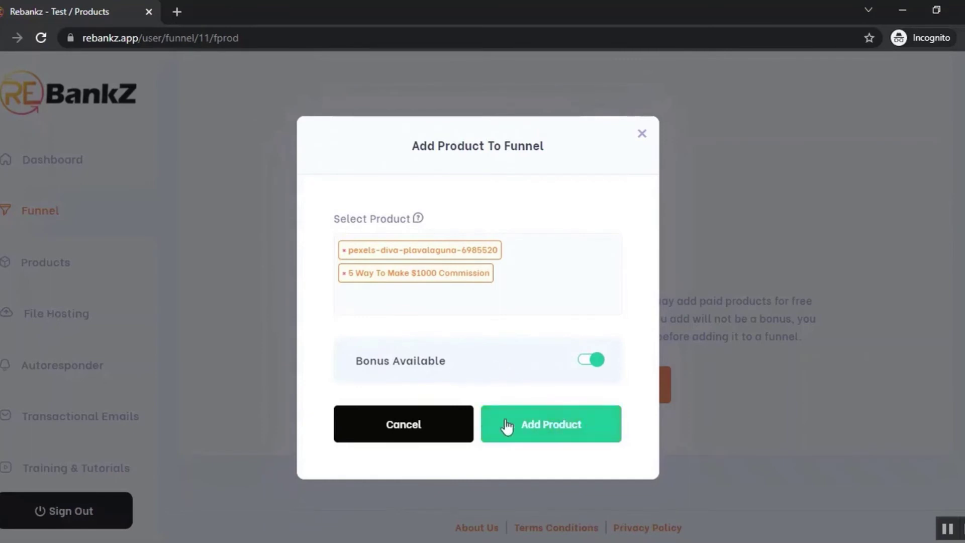
pyautogui.click(551, 427)
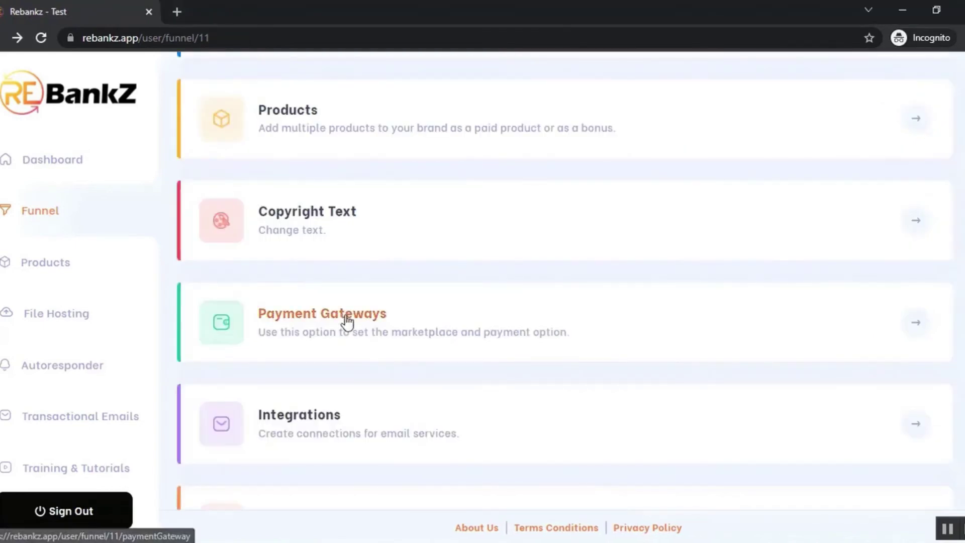
# - Examine the gateway choices and required fields for adding a payment gateway to the Test funnel, and close the form without saving
pyautogui.click(348, 320)
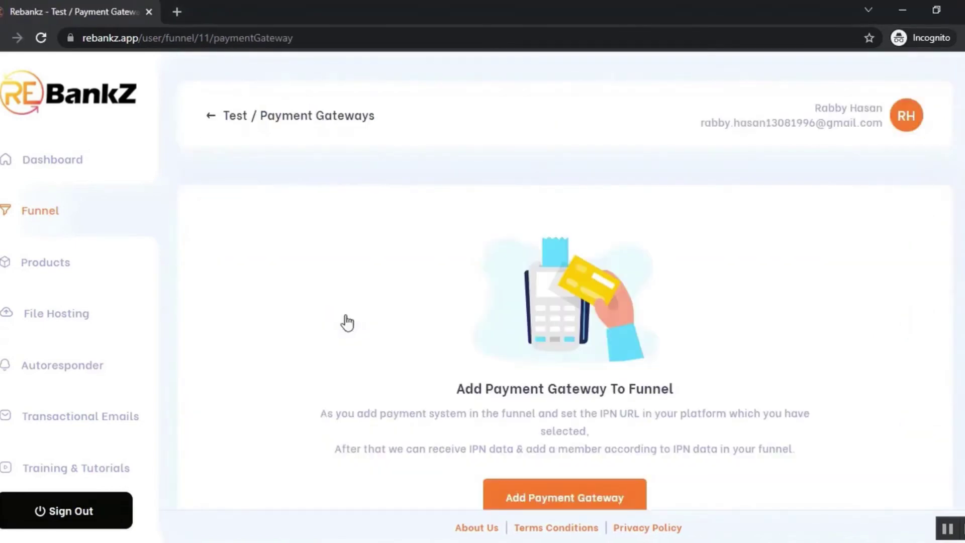
pyautogui.scroll(-1, 721, 404)
pyautogui.click(579, 436)
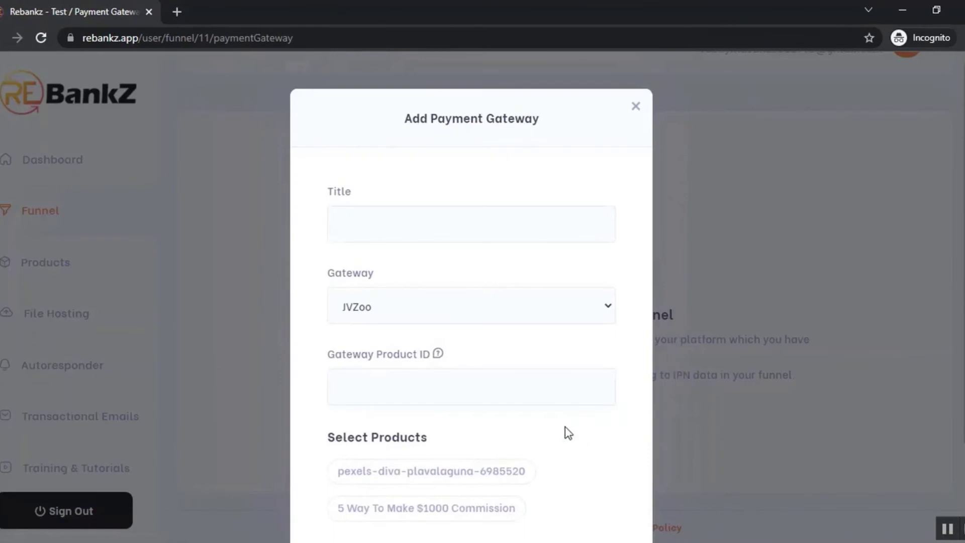
pyautogui.click(458, 308)
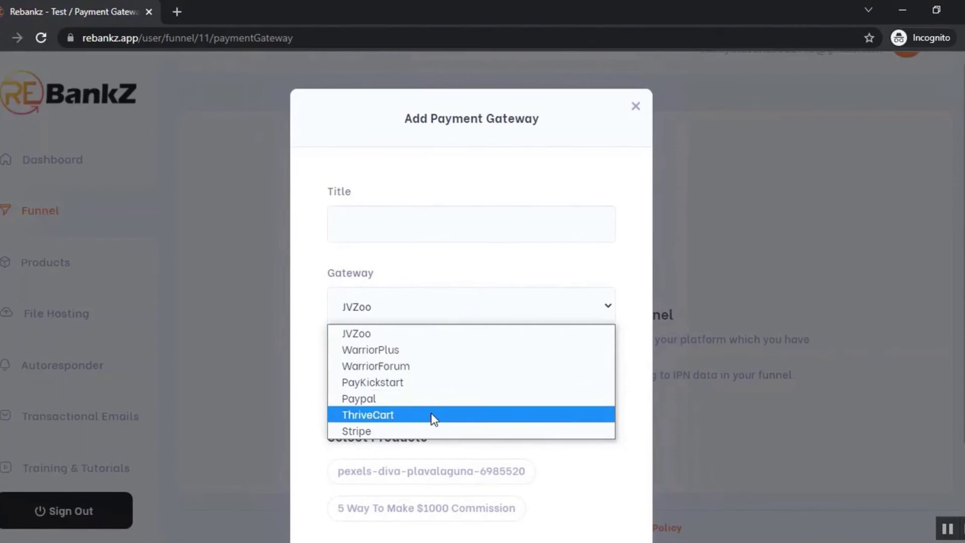
pyautogui.click(632, 301)
pyautogui.scroll(-1, 582, 301)
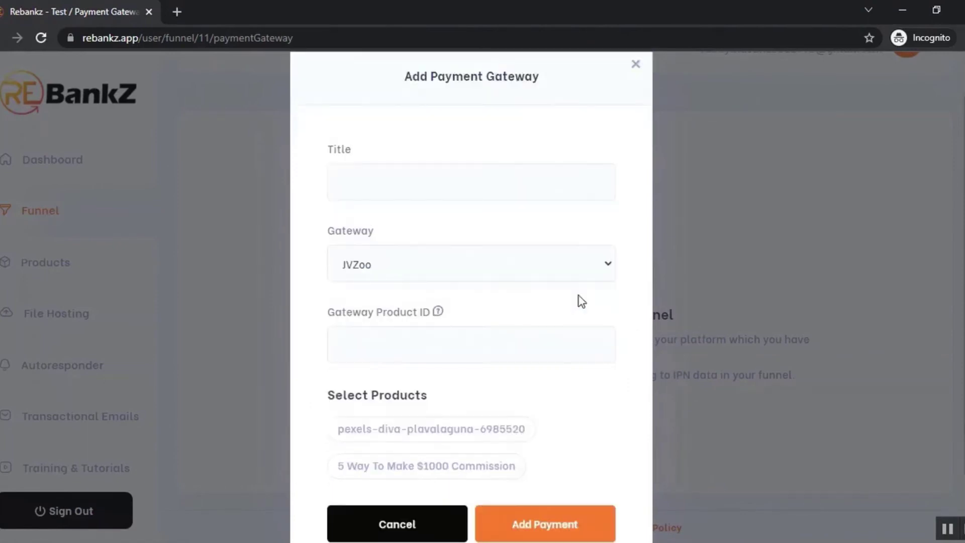
pyautogui.scroll(-1, 582, 302)
pyautogui.scroll(2, 624, 336)
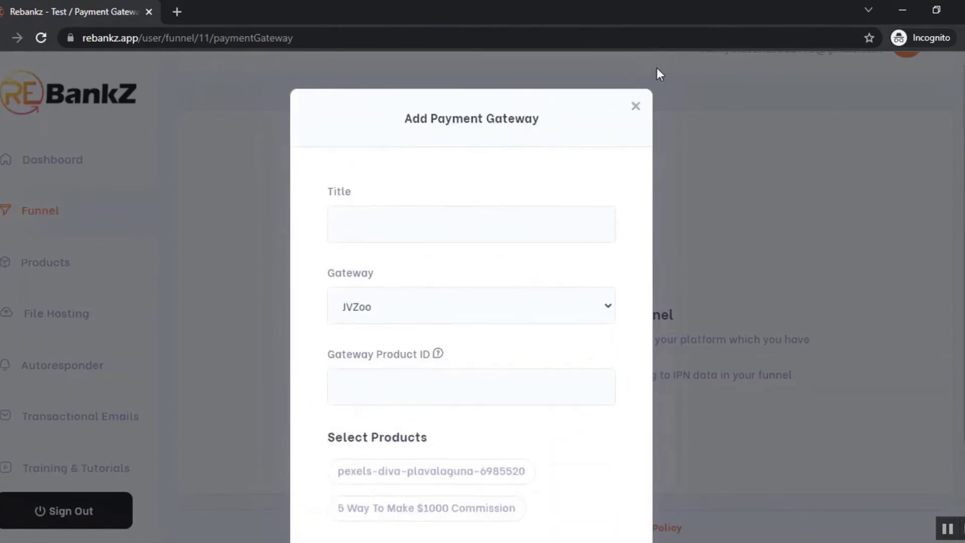
pyautogui.click(643, 106)
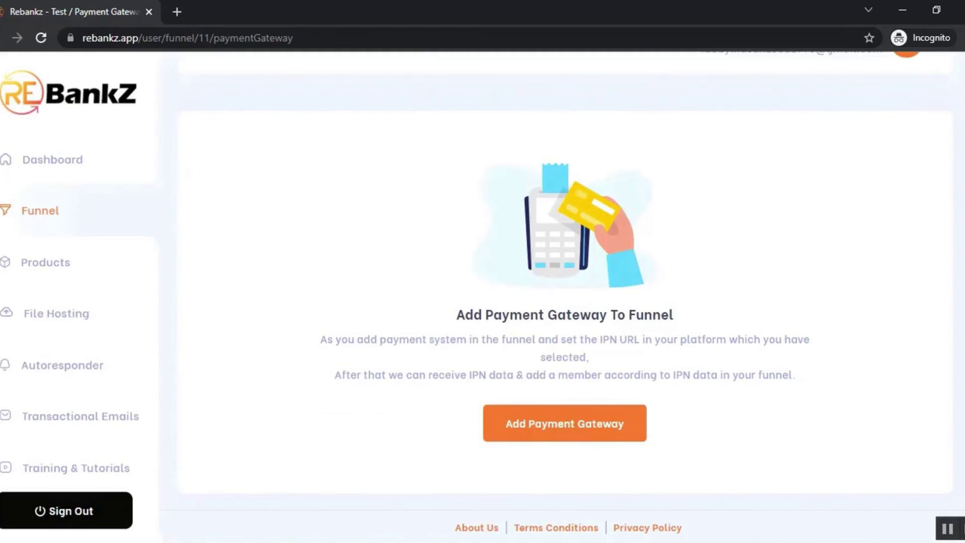
# - Look through the email services available for autoresponder integration
pyautogui.click(45, 368)
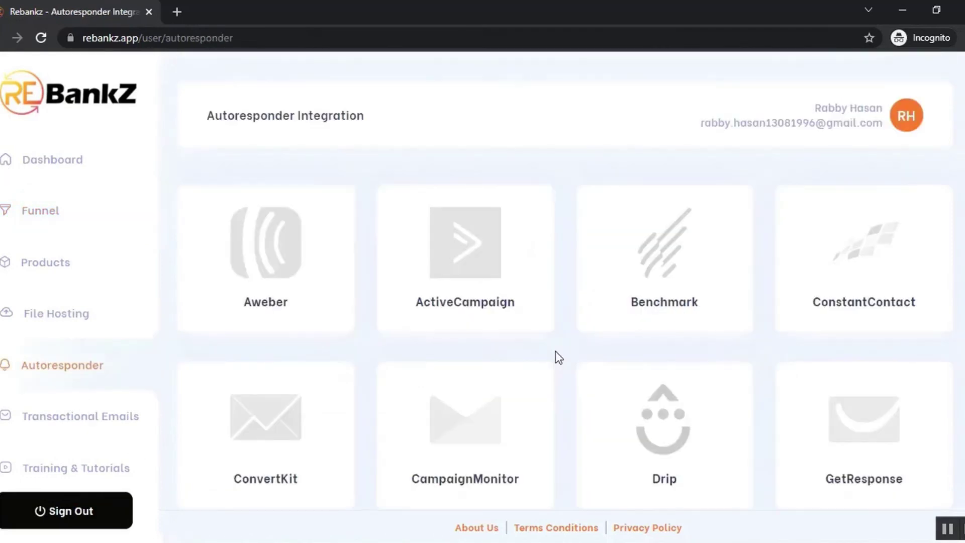
pyautogui.scroll(-15, 628, 397)
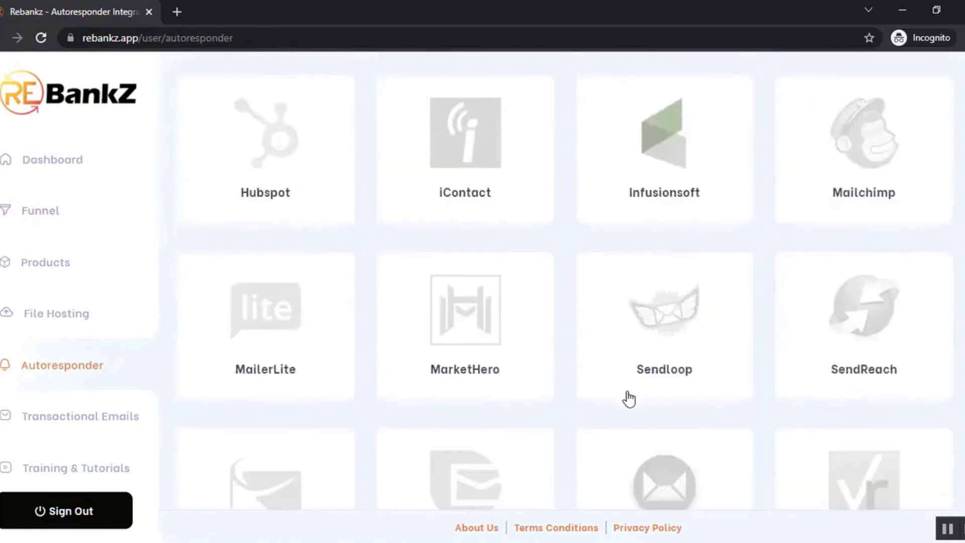
pyautogui.scroll(15, 625, 388)
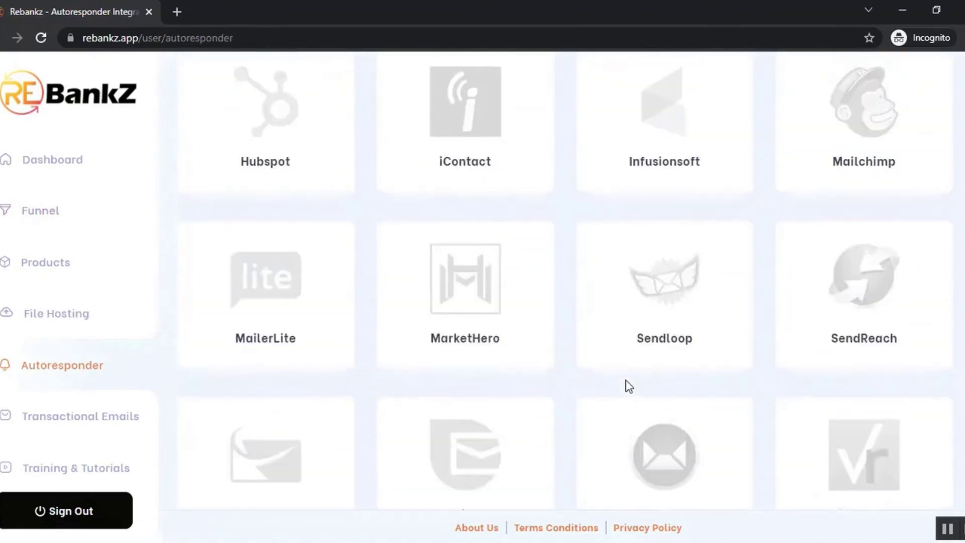
# - View the transactional emails page and return to the dashboard
pyautogui.click(83, 427)
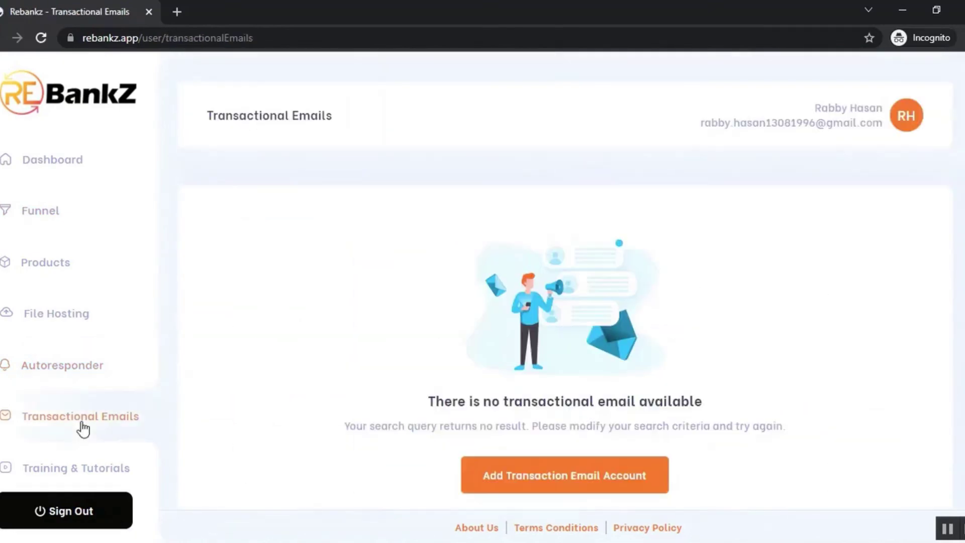
pyautogui.scroll(-3, 527, 270)
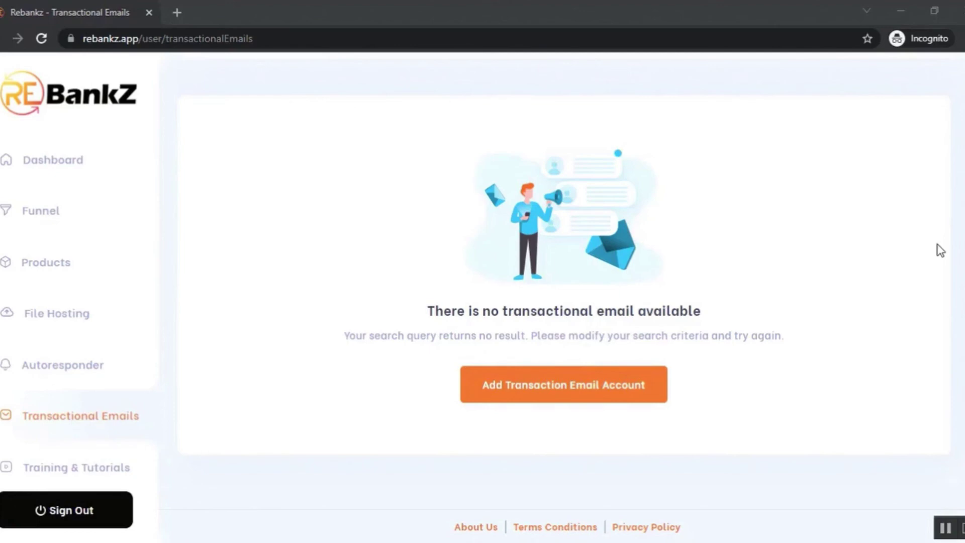
pyautogui.click(75, 160)
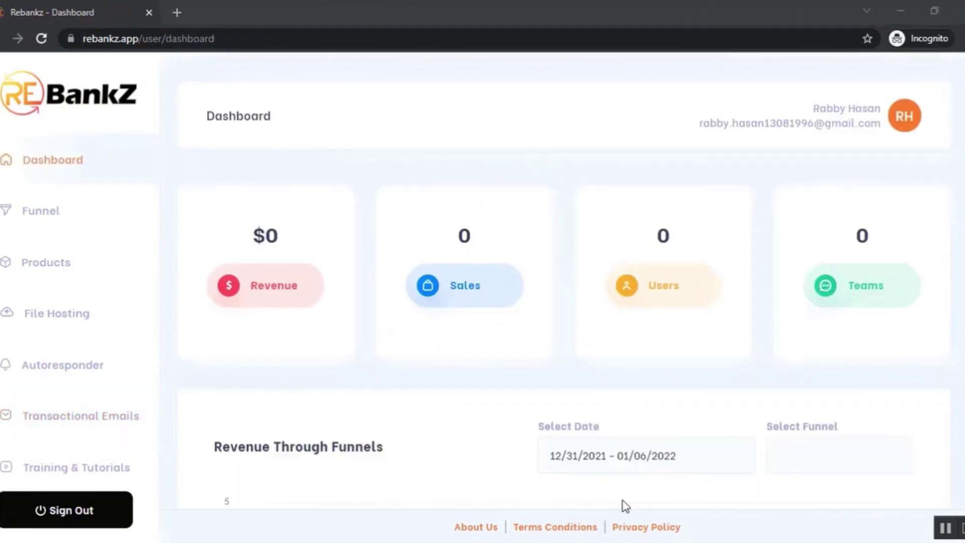